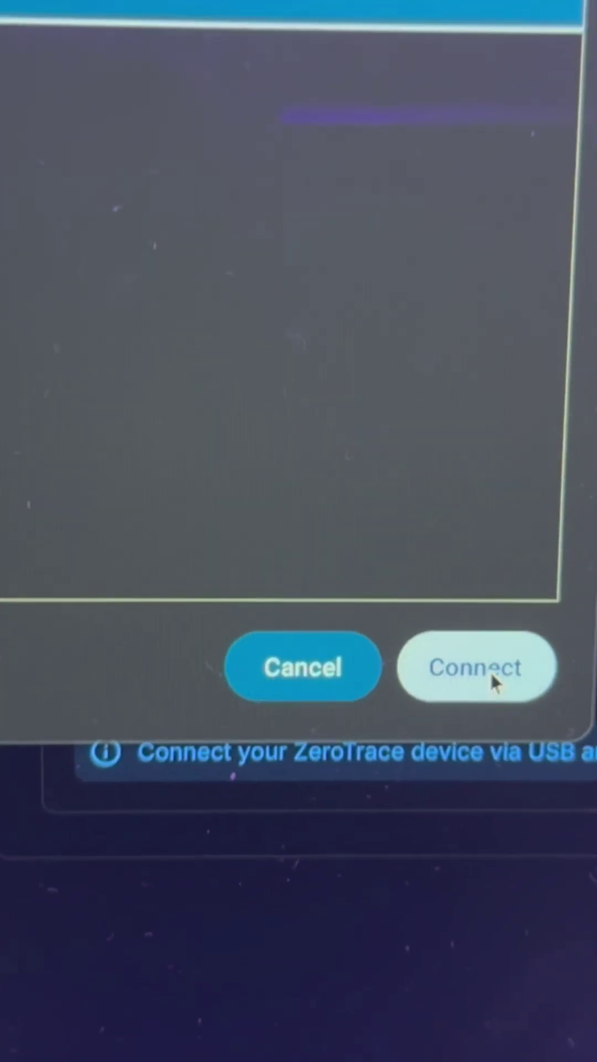
Connect the ZeroTrace device over USB and start installing ZeroTrace Pro Firmware [STABLE]
{"action": "left_click", "coordinate": [573, 674]}
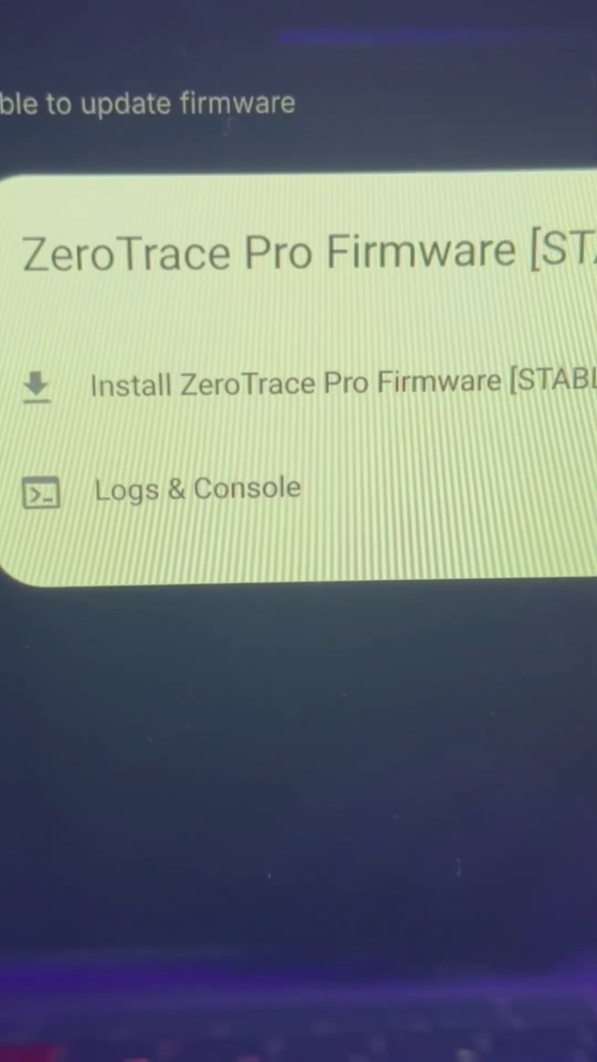
{"action": "left_click", "coordinate": [307, 361]}
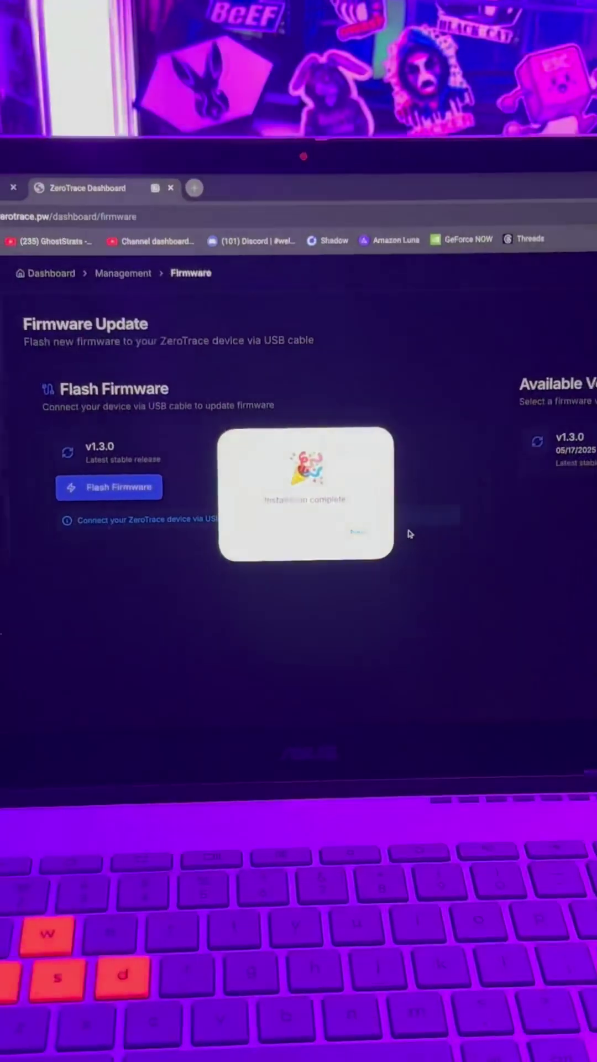
Dismiss the installation-complete notice with Next
{"action": "left_click", "coordinate": [367, 490]}
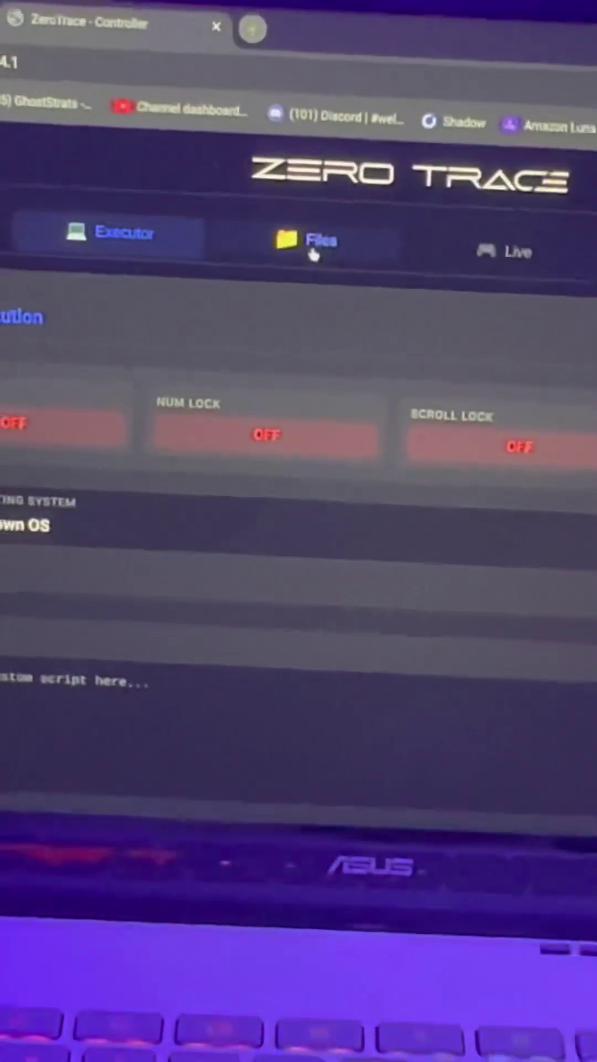
Visit the device settings page, then go back to the Executor panel
{"action": "left_click", "coordinate": [591, 259]}
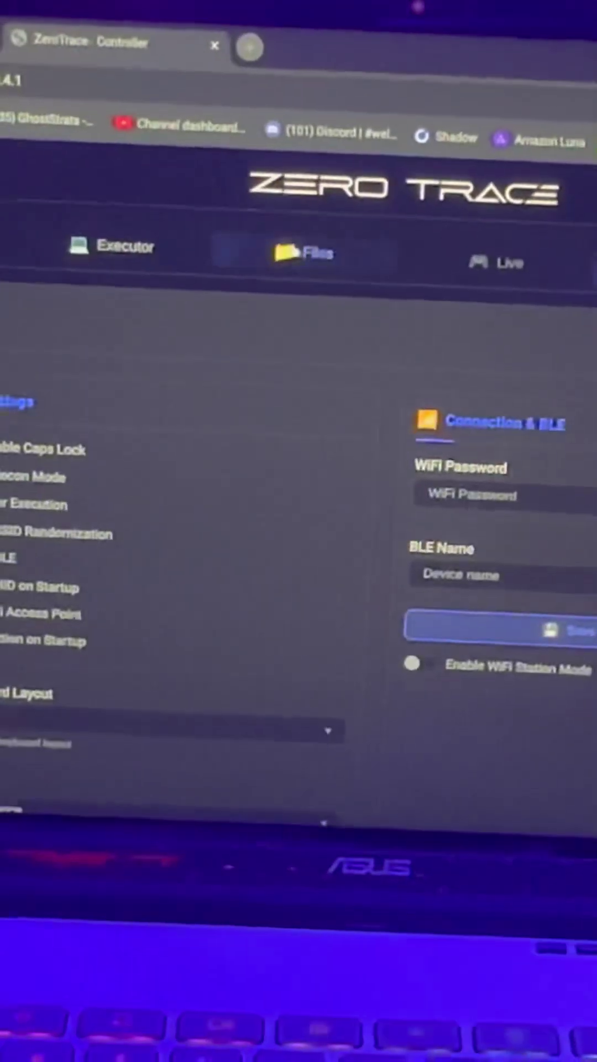
{"action": "left_click", "coordinate": [179, 230]}
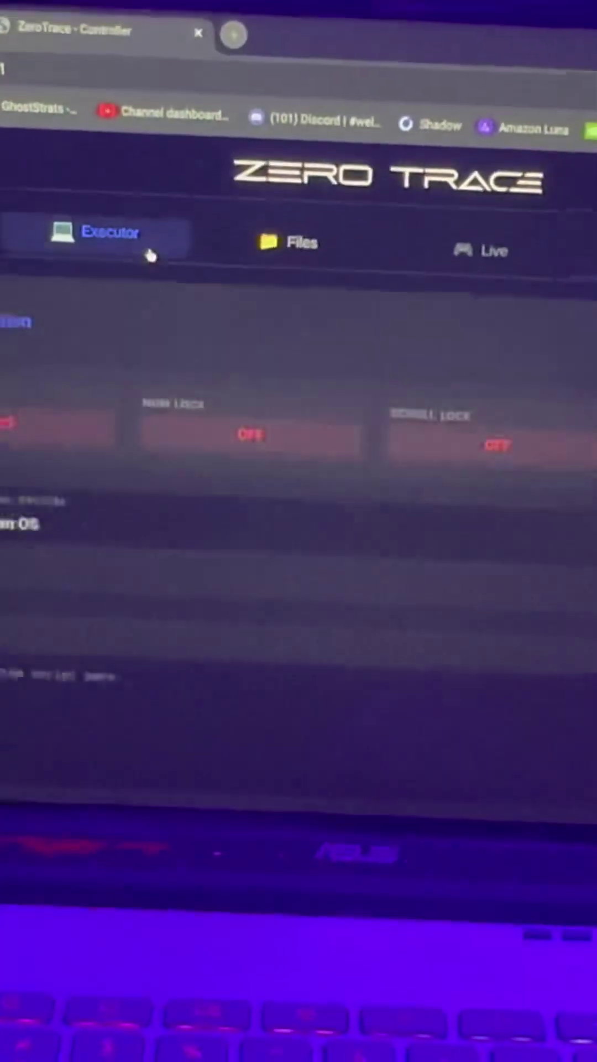